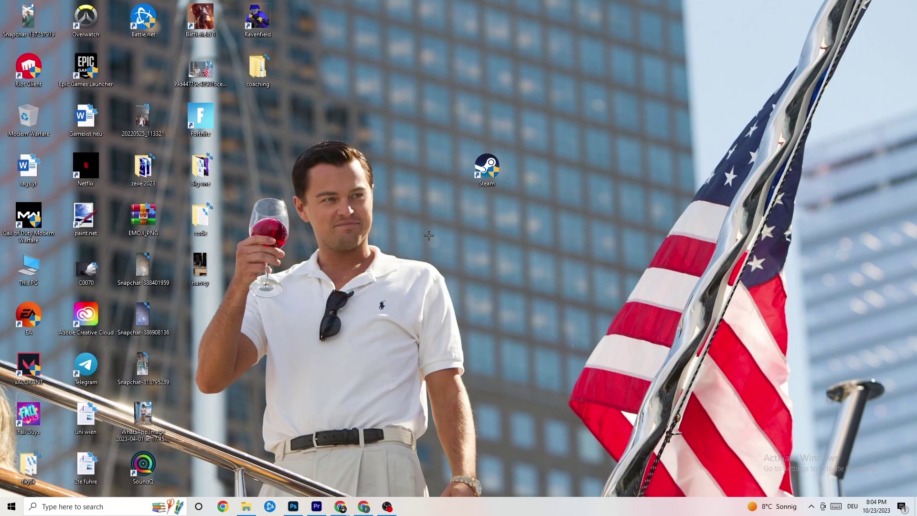
- Open the Steam shortcut's properties, review its compatibility mode options and confirm the dialog
{"action": "left_click_drag", "start_coordinate": [488, 168], "coordinate": [426, 206]}
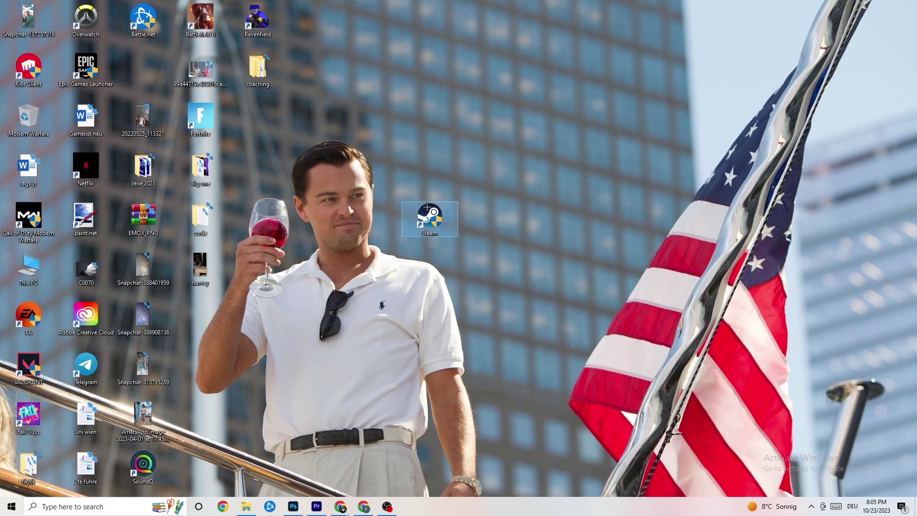
{"action": "right_click", "coordinate": [433, 221]}
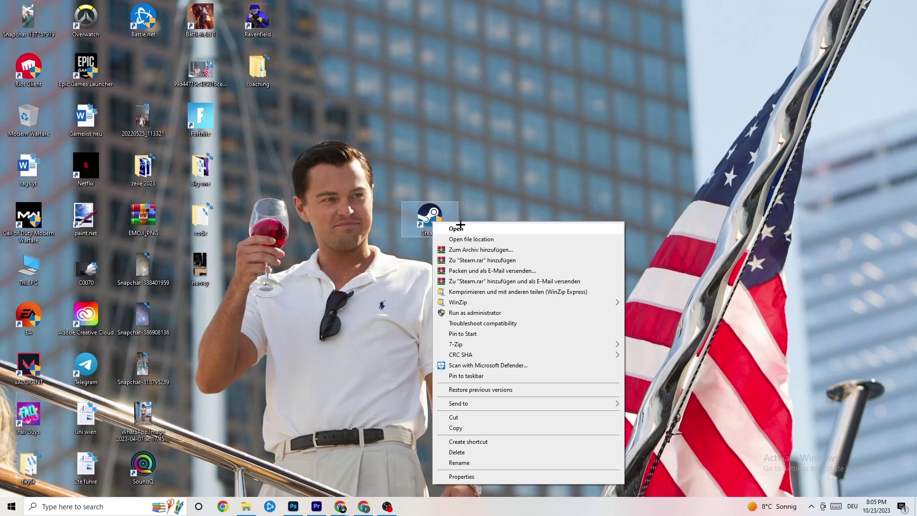
{"action": "left_click", "coordinate": [489, 477]}
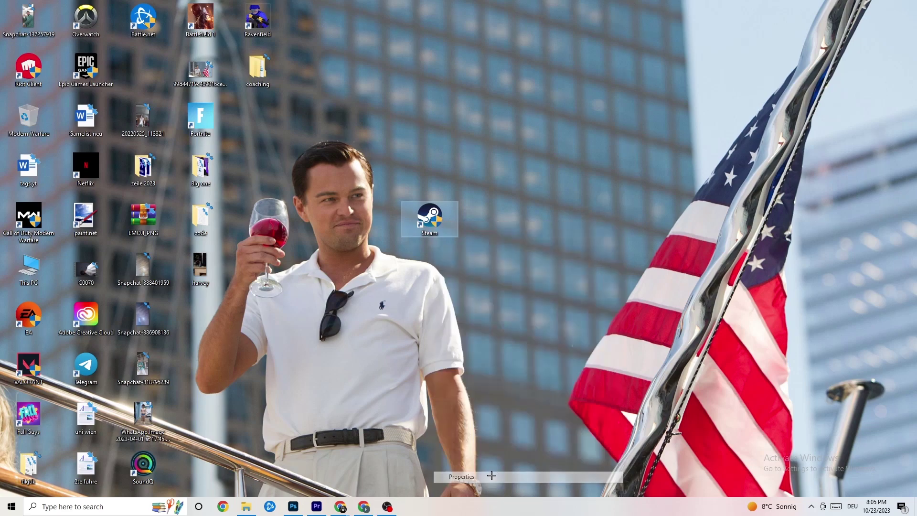
{"action": "left_click_drag", "start_coordinate": [504, 229], "coordinate": [431, 128]}
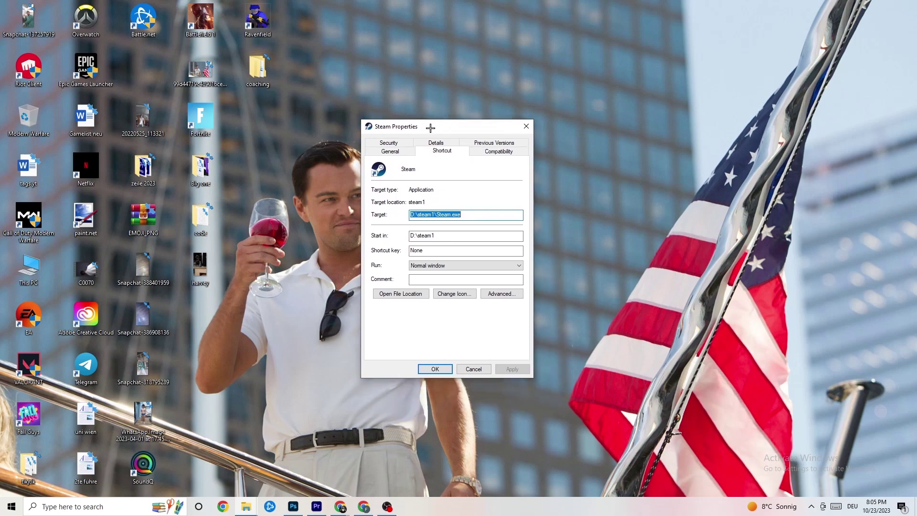
{"action": "left_click", "coordinate": [495, 152]}
{"action": "left_click_drag", "start_coordinate": [463, 128], "coordinate": [443, 65]}
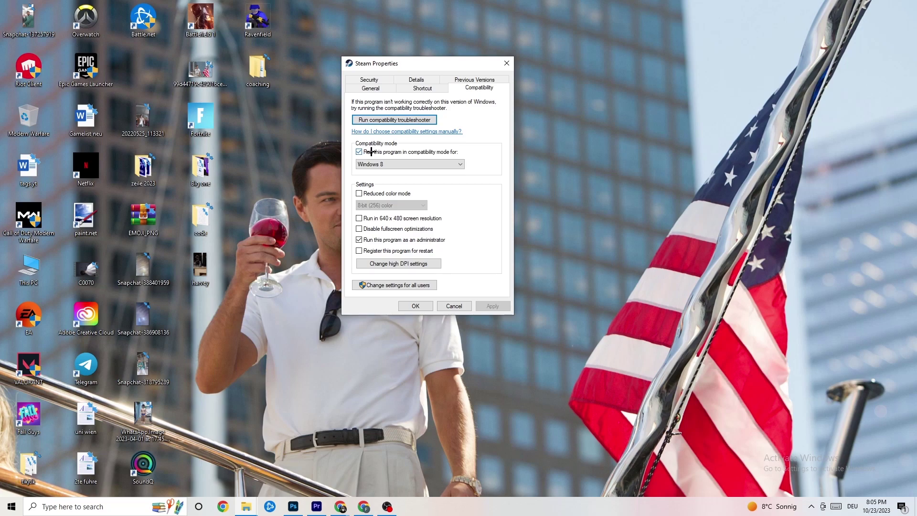
{"action": "left_click", "coordinate": [456, 163]}
{"action": "left_click", "coordinate": [478, 154]}
{"action": "left_click", "coordinate": [418, 305]}
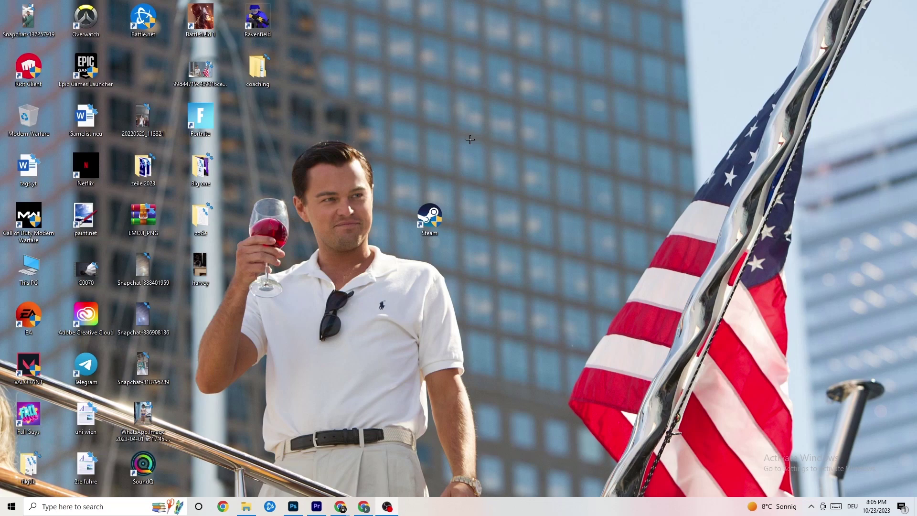
{"action": "left_click_drag", "start_coordinate": [441, 219], "coordinate": [439, 122]}
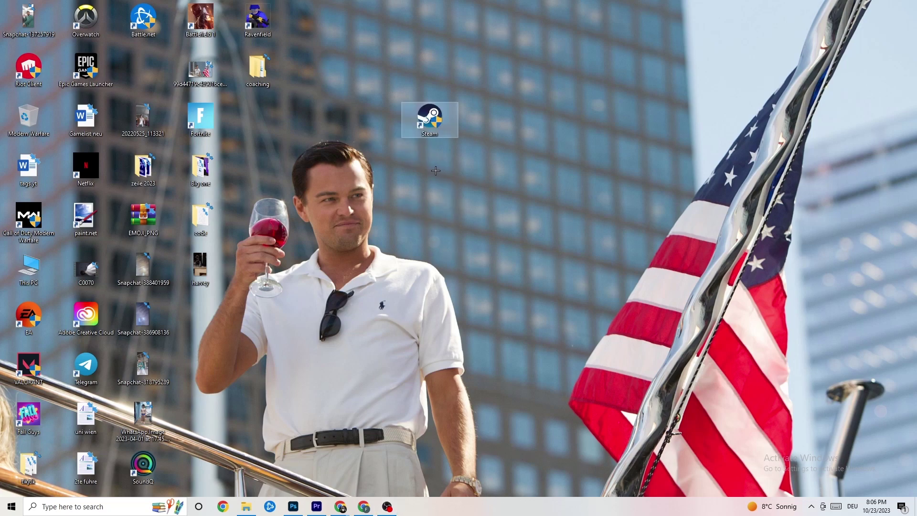
{"action": "left_click_drag", "start_coordinate": [431, 115], "coordinate": [433, 181]}
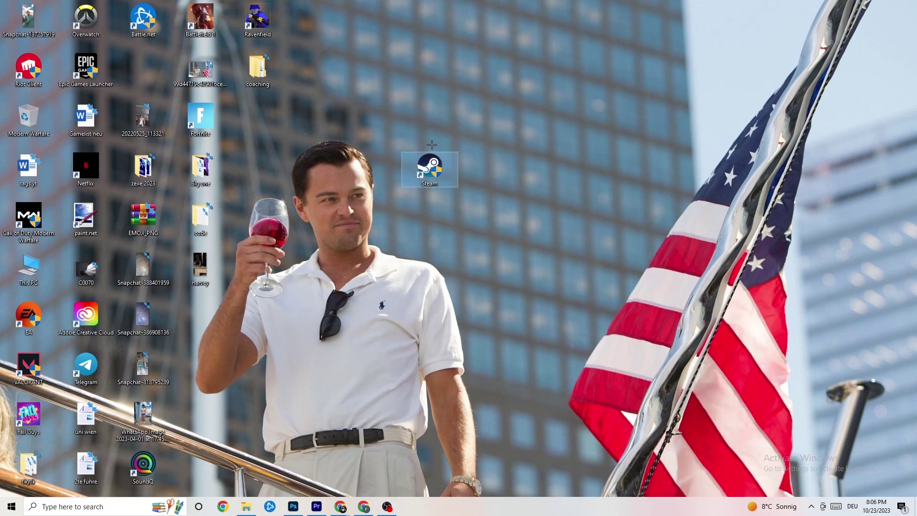
{"action": "left_click_drag", "start_coordinate": [431, 148], "coordinate": [375, 149]}
{"action": "left_click", "coordinate": [397, 130]}
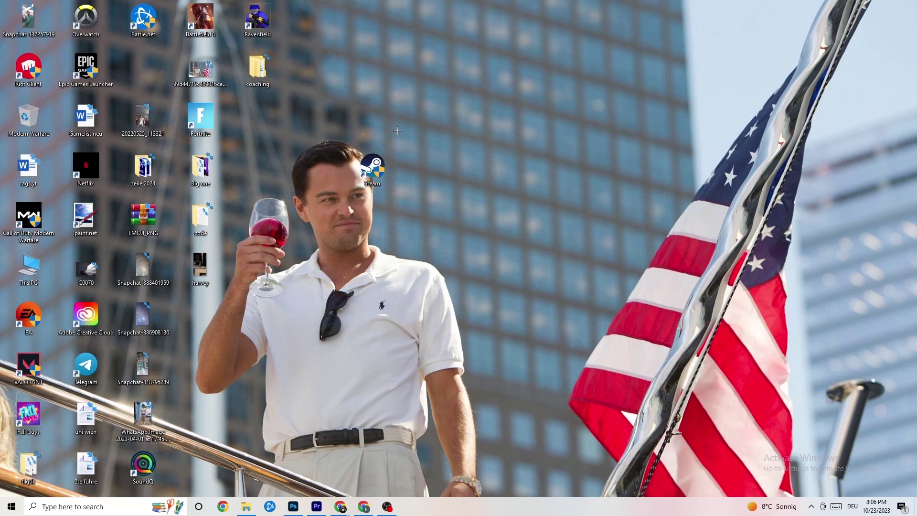
{"action": "left_click_drag", "start_coordinate": [358, 163], "coordinate": [417, 162]}
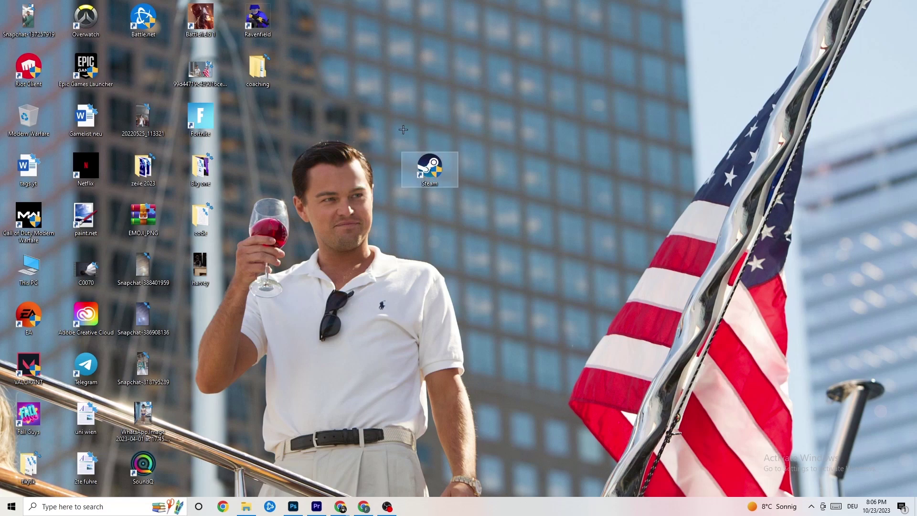
- Recheck the Steam shortcut's compatibility properties, close them, and move the shortcut directly below Battle.net on the desktop
{"action": "right_click", "coordinate": [427, 182]}
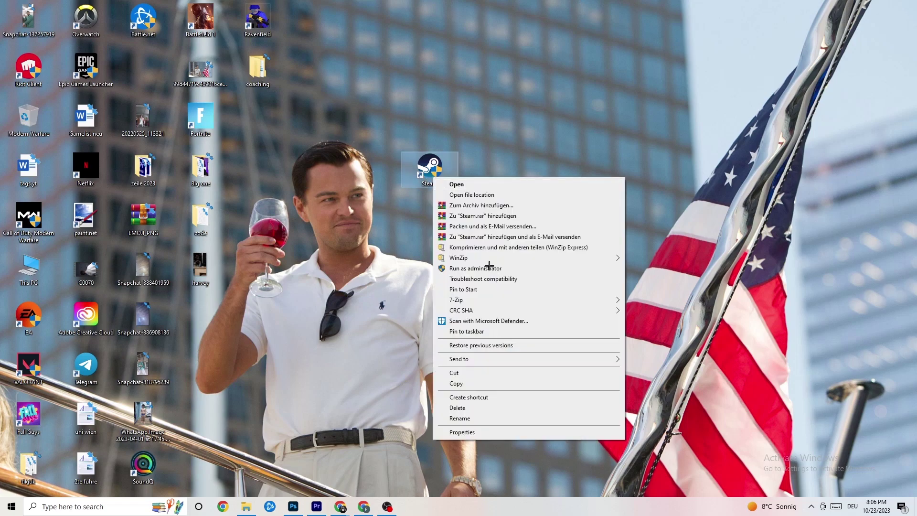
{"action": "left_click", "coordinate": [479, 431]}
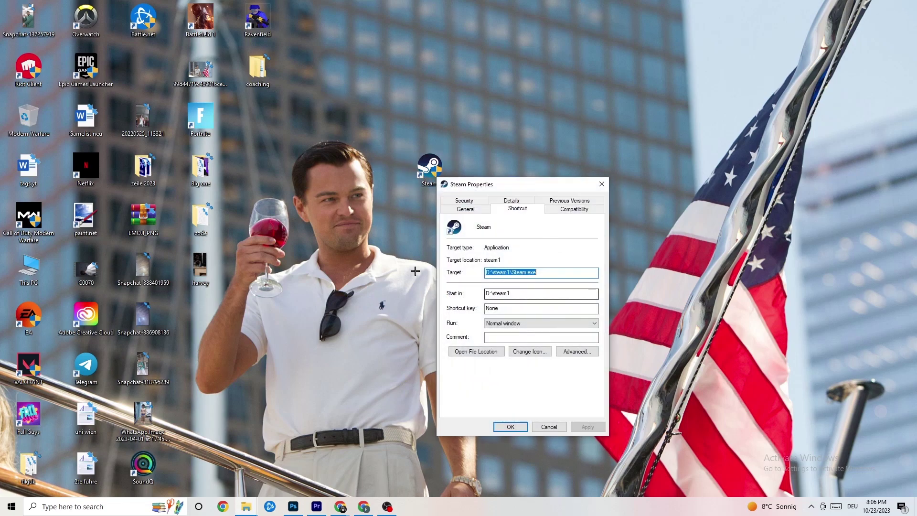
{"action": "left_click", "coordinate": [575, 209]}
{"action": "left_click", "coordinate": [601, 184]}
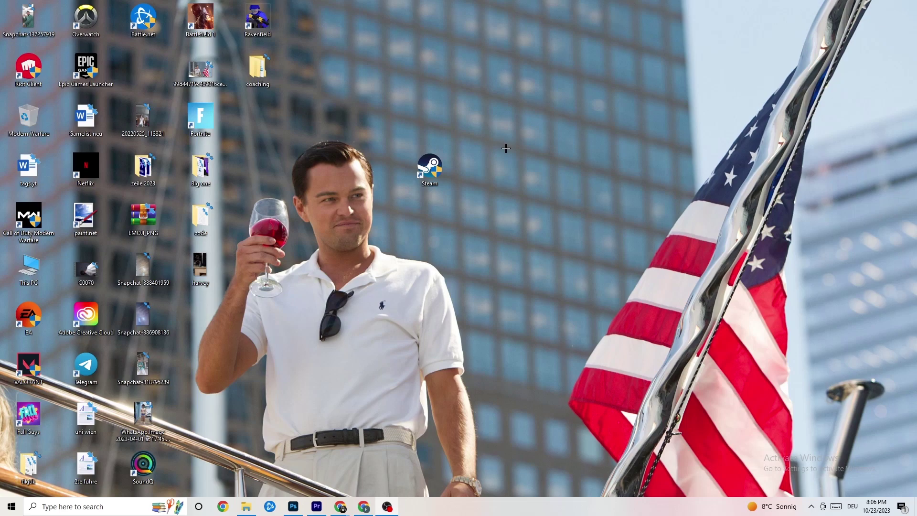
{"action": "left_click_drag", "start_coordinate": [429, 167], "coordinate": [143, 69]}
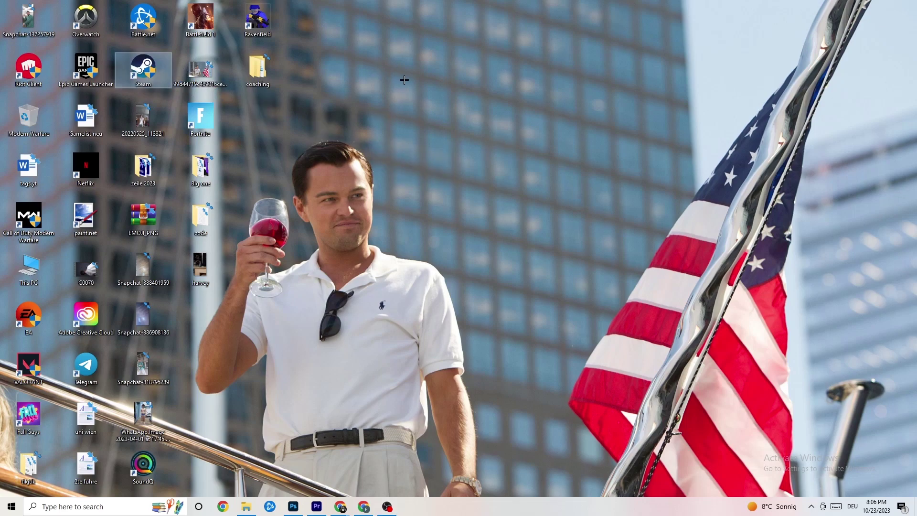
{"action": "left_click", "coordinate": [445, 93]}
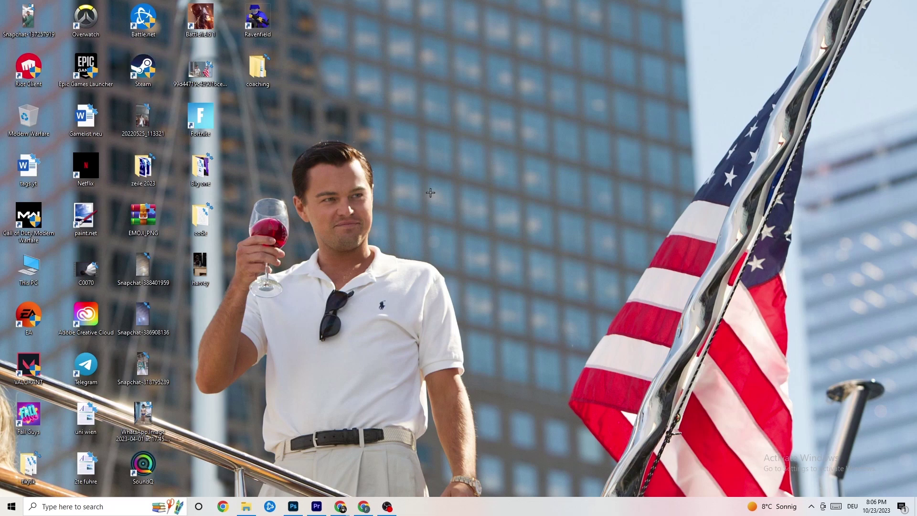
- Open Task Manager and maximize its window
{"action": "right_click", "coordinate": [423, 510]}
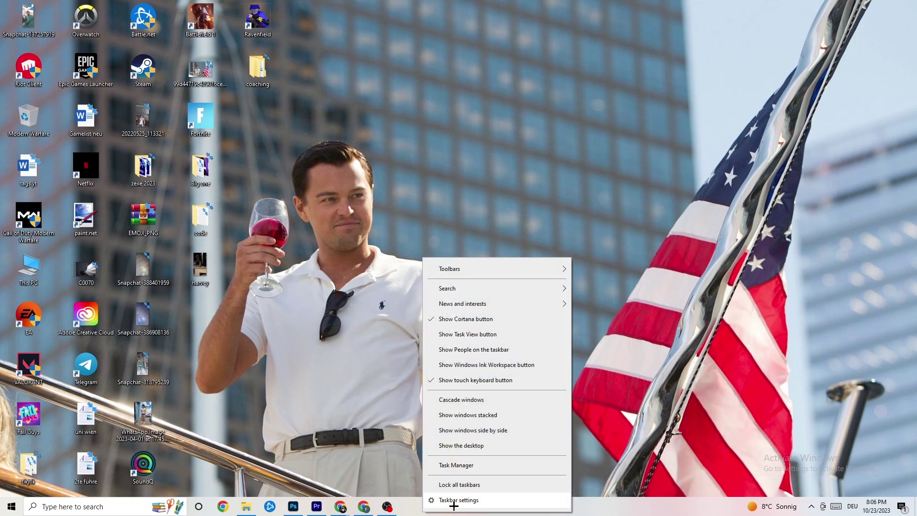
{"action": "left_click", "coordinate": [469, 466]}
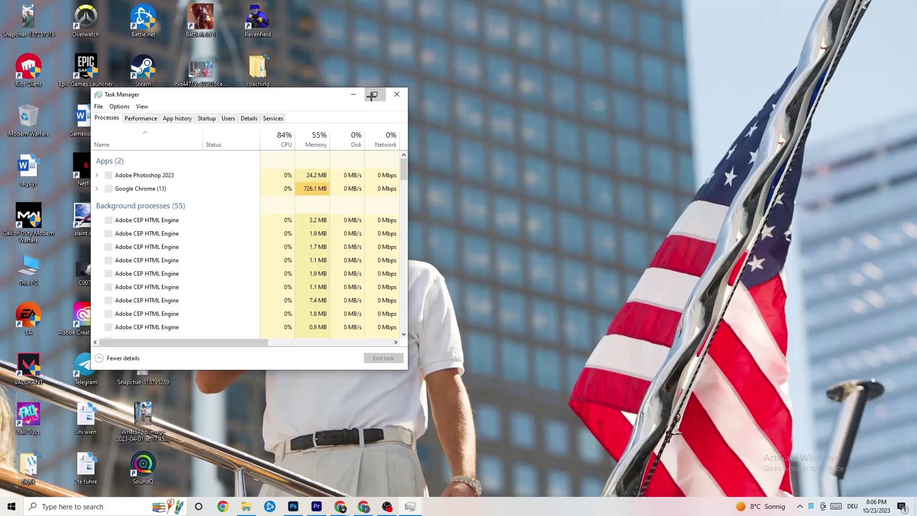
{"action": "left_click", "coordinate": [376, 94]}
{"action": "left_click_drag", "start_coordinate": [387, 6], "coordinate": [396, 44]}
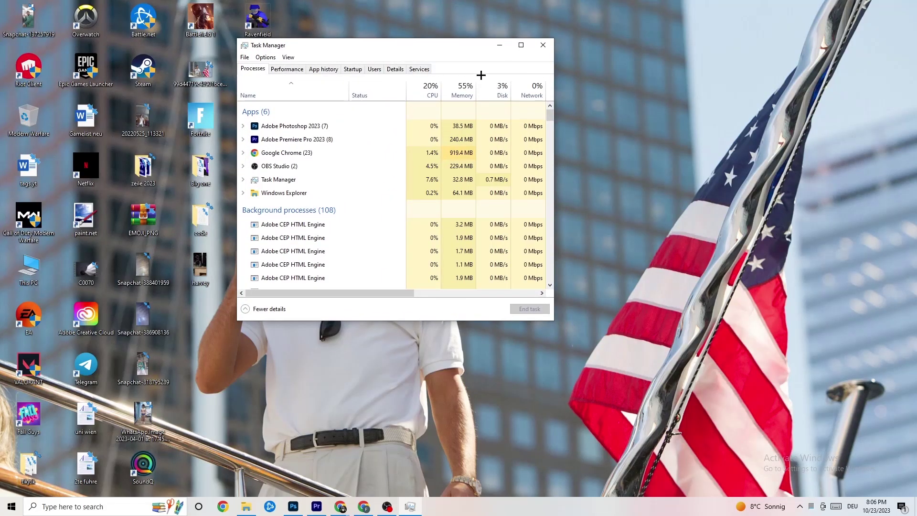
{"action": "left_click", "coordinate": [521, 46]}
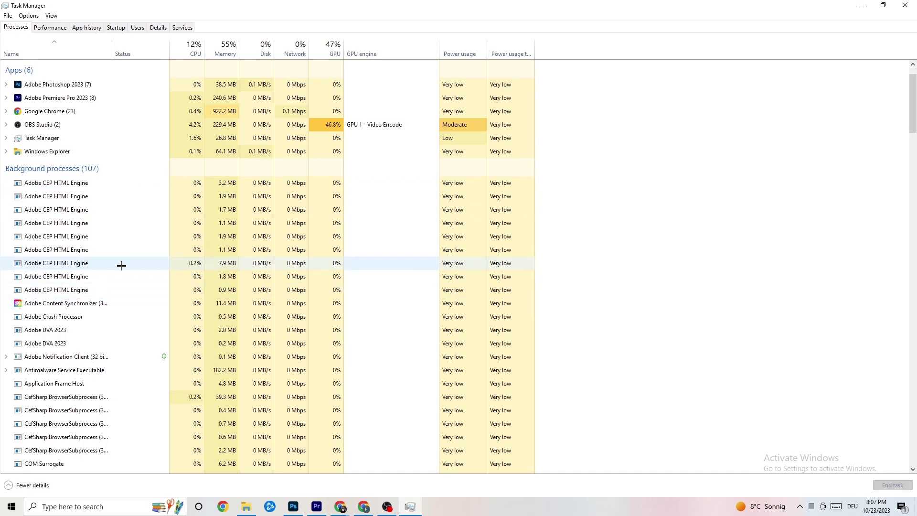
- Look through the running processes and end the Adobe Photoshop 2023 task
{"action": "scroll", "coordinate": [121, 258], "scroll_direction": "down", "scroll_amount": 12}
{"action": "scroll", "coordinate": [243, 236], "scroll_direction": "down", "scroll_amount": 4}
{"action": "scroll", "coordinate": [250, 233], "scroll_direction": "up", "scroll_amount": 15}
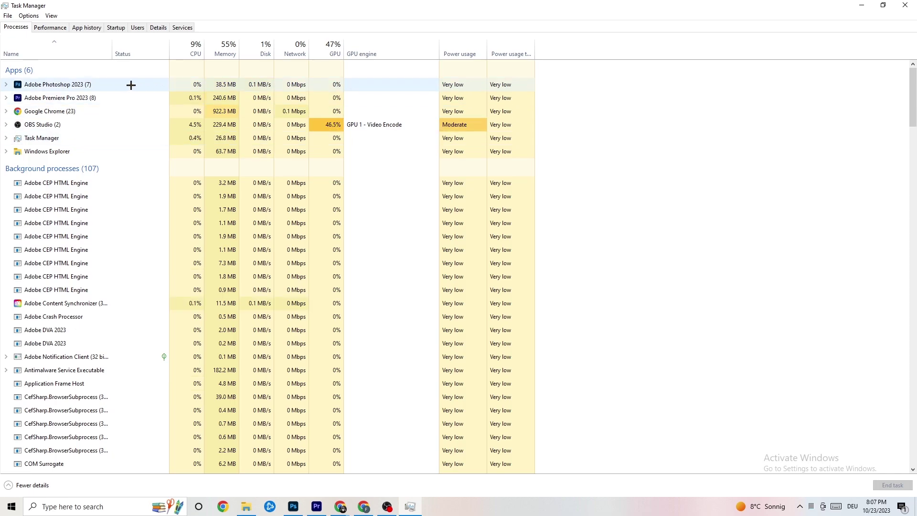
{"action": "right_click", "coordinate": [236, 85]}
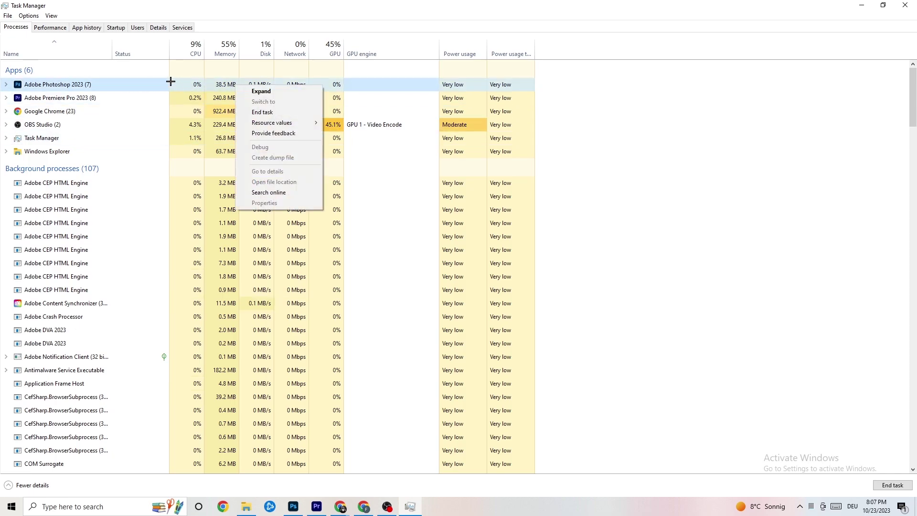
{"action": "right_click", "coordinate": [126, 88]}
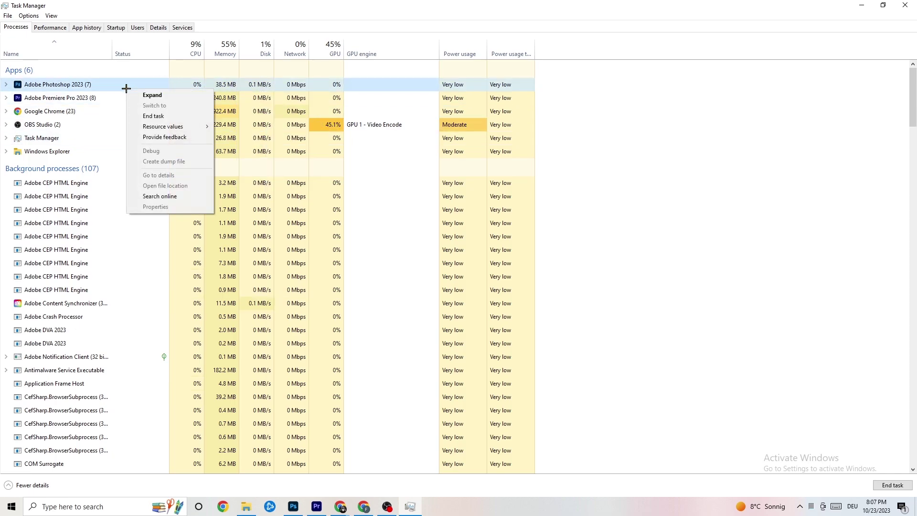
{"action": "left_click", "coordinate": [182, 116]}
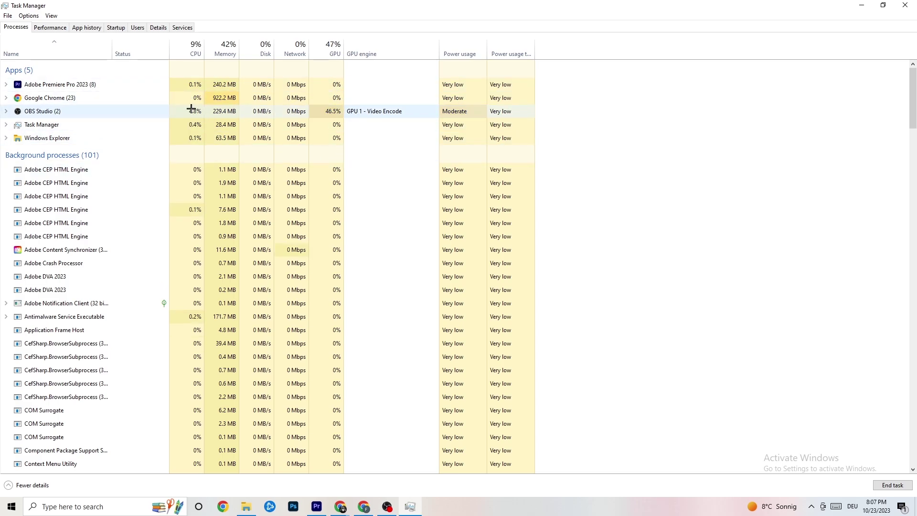
- Look through the performance, app history, startup, user and detailed process views, returning to the overview of running processes
{"action": "left_click", "coordinate": [411, 507]}
{"action": "left_click", "coordinate": [411, 507]}
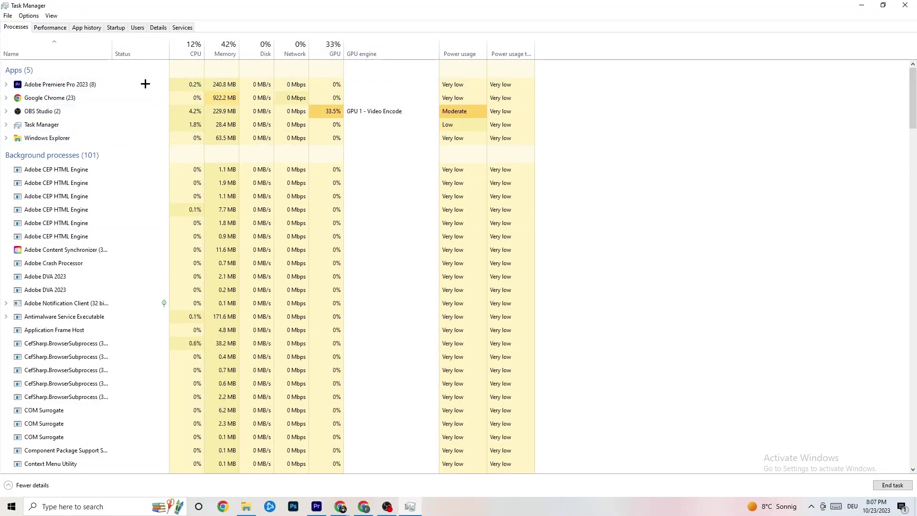
{"action": "right_click", "coordinate": [92, 82]}
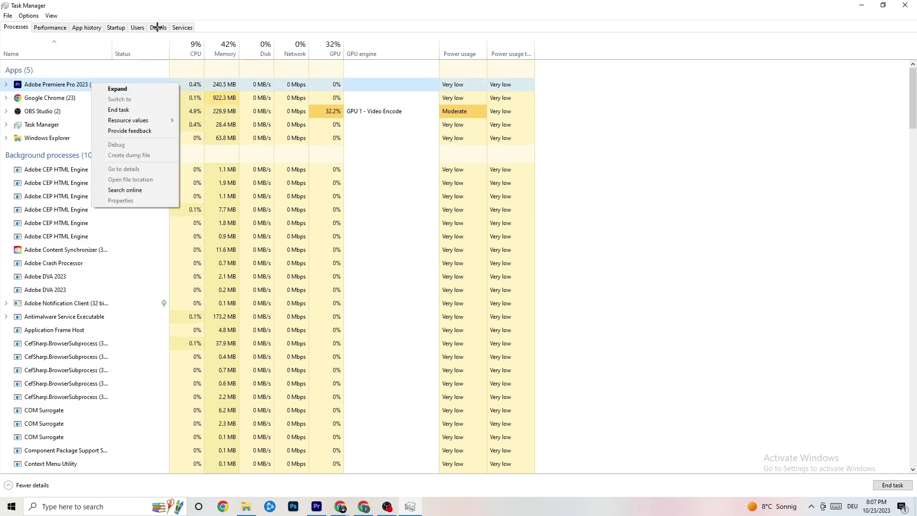
{"action": "left_click", "coordinate": [57, 27]}
{"action": "left_click", "coordinate": [96, 27]}
{"action": "left_click", "coordinate": [117, 28]}
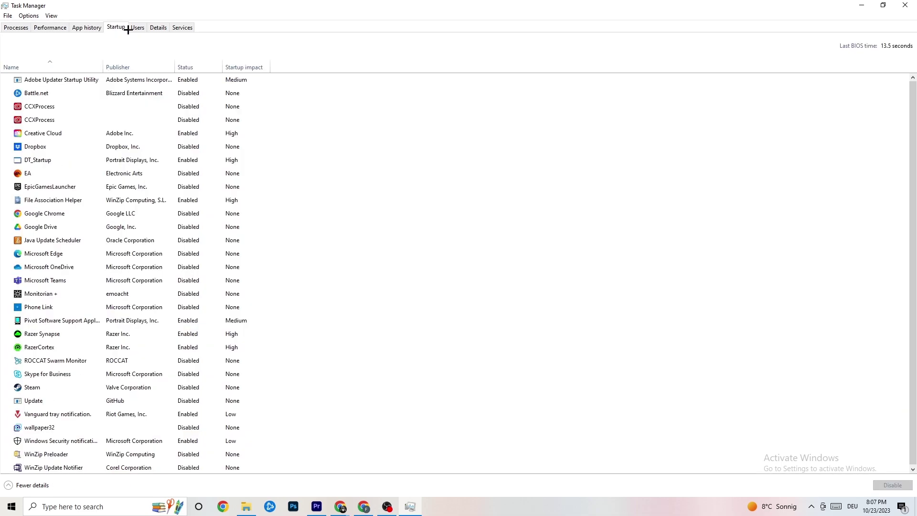
{"action": "left_click", "coordinate": [137, 28]}
{"action": "left_click", "coordinate": [159, 29]}
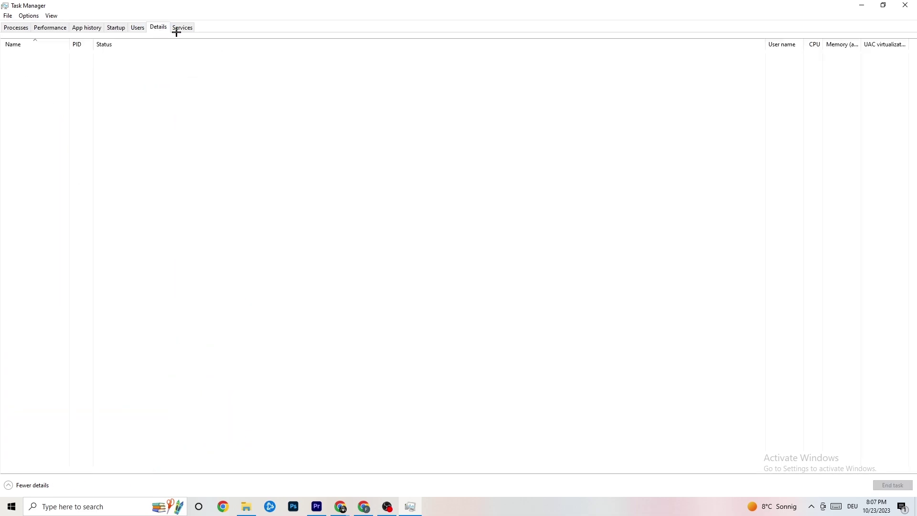
{"action": "left_click", "coordinate": [12, 27]}
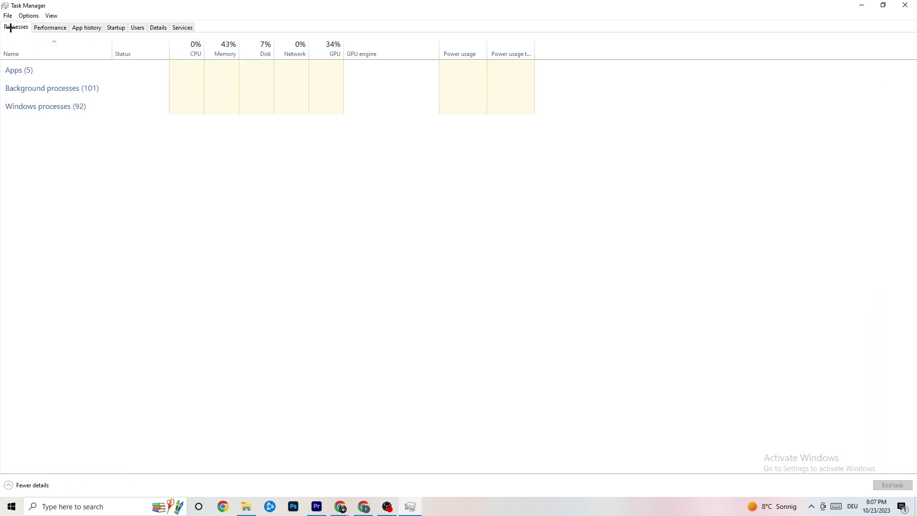
- Show the priority levels for the Adobe Premiere Pro process in the detailed process list, then dismiss them without choosing one
{"action": "left_click", "coordinate": [158, 28]}
{"action": "left_click", "coordinate": [75, 73]}
{"action": "right_click", "coordinate": [77, 75]}
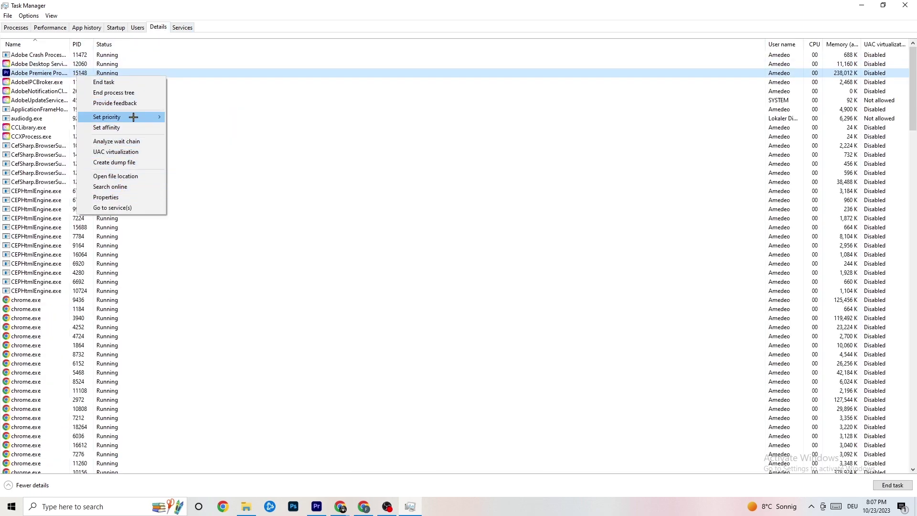
{"action": "left_click", "coordinate": [25, 28]}
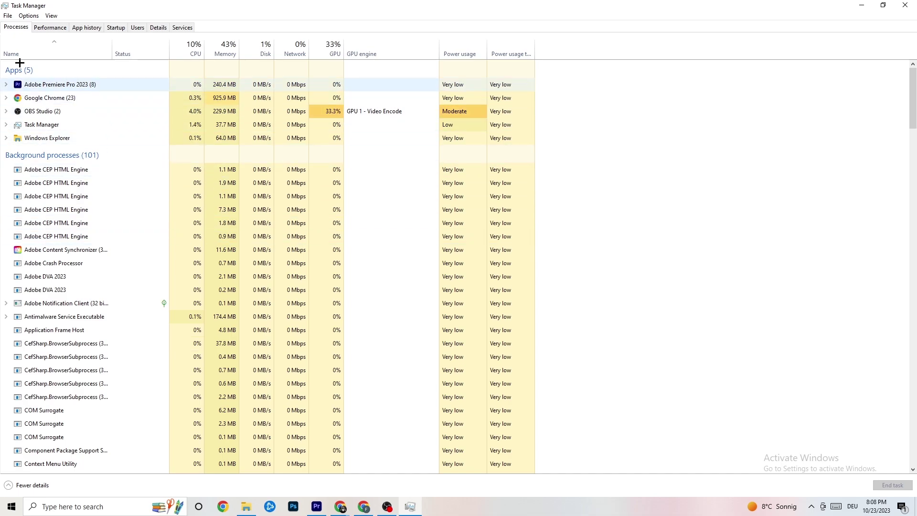
{"action": "left_click", "coordinate": [159, 27]}
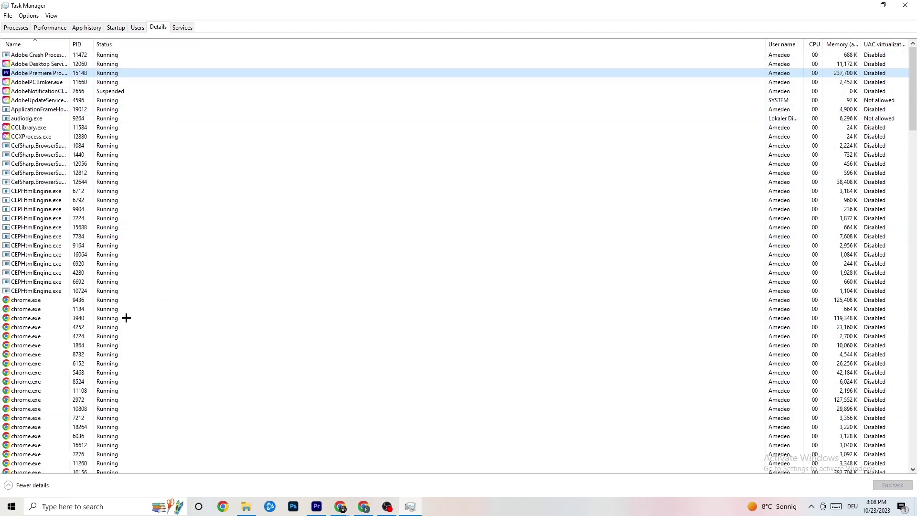
{"action": "right_click", "coordinate": [104, 74]}
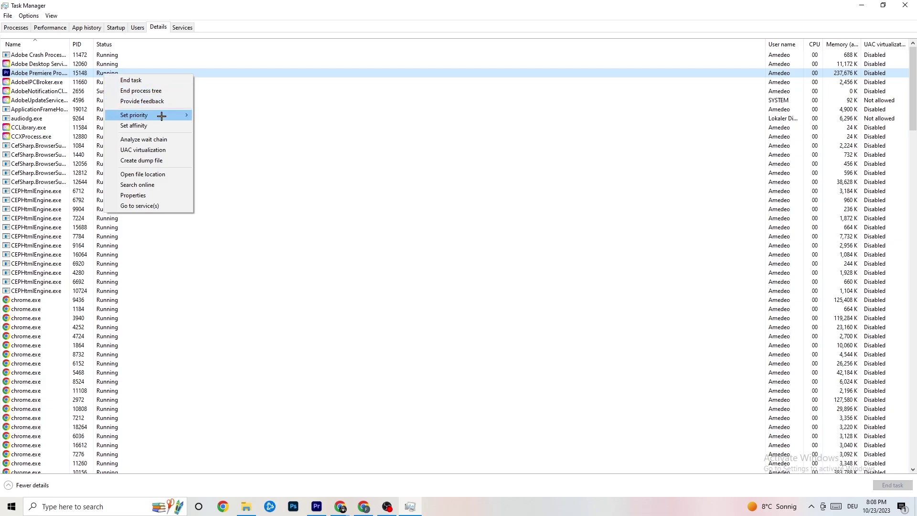
{"action": "mouse_move", "coordinate": [162, 117]}
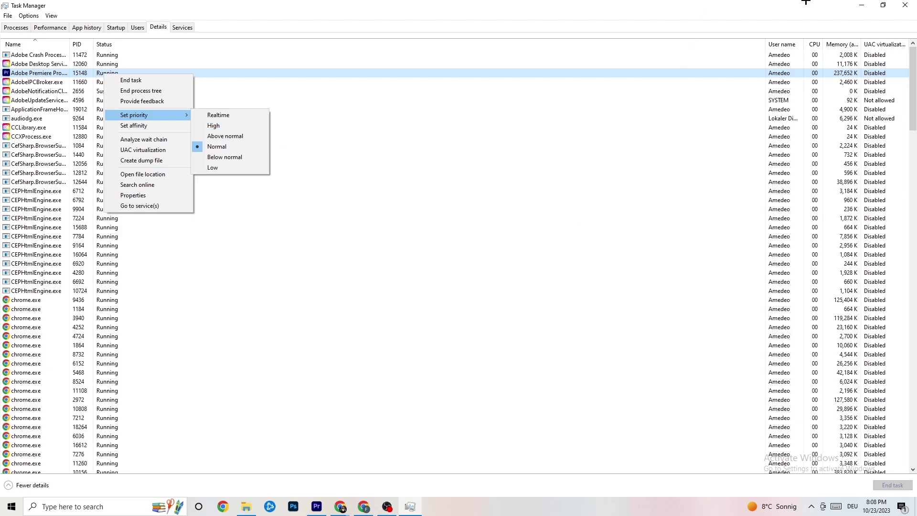
{"action": "left_click", "coordinate": [216, 56]}
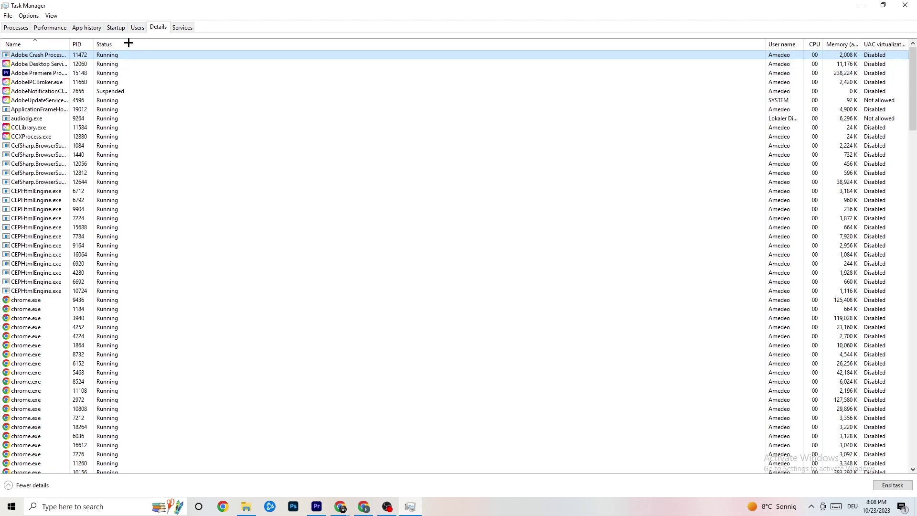
- Review the startup programs, show the available actions for Adobe Updater Startup Utility without choosing one, and close Task Manager
{"action": "left_click", "coordinate": [116, 26]}
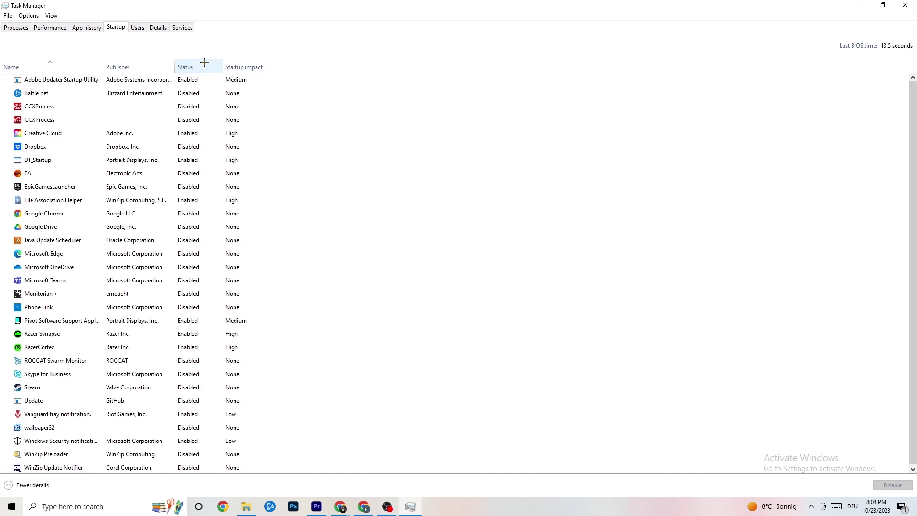
{"action": "left_click", "coordinate": [193, 83]}
{"action": "right_click", "coordinate": [197, 83]}
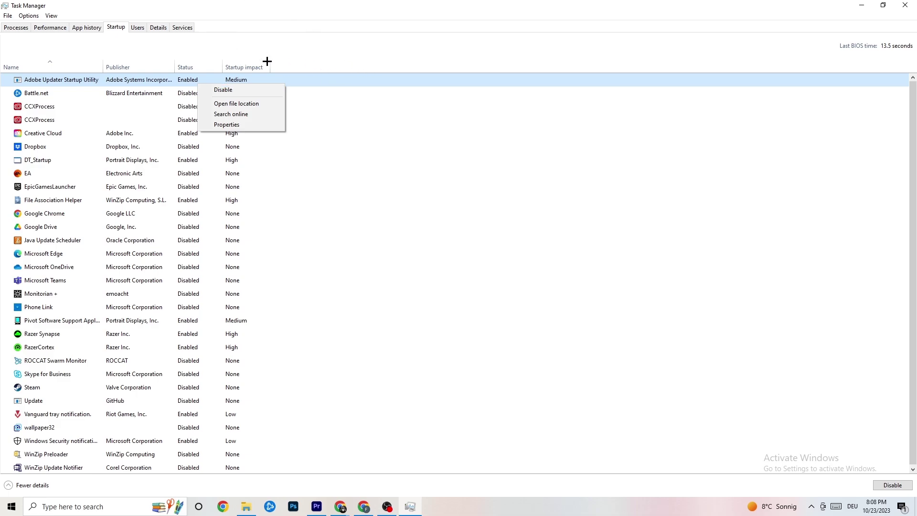
{"action": "left_click", "coordinate": [344, 2]}
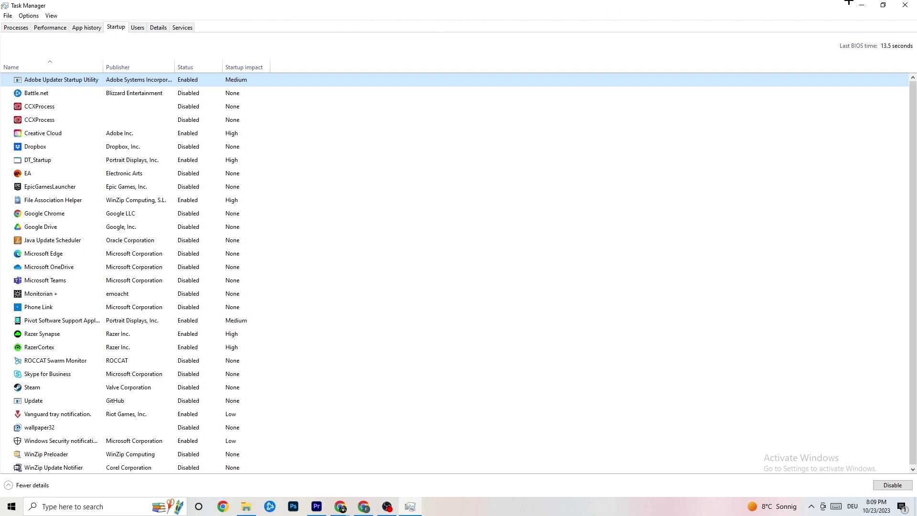
{"action": "left_click", "coordinate": [906, 5]}
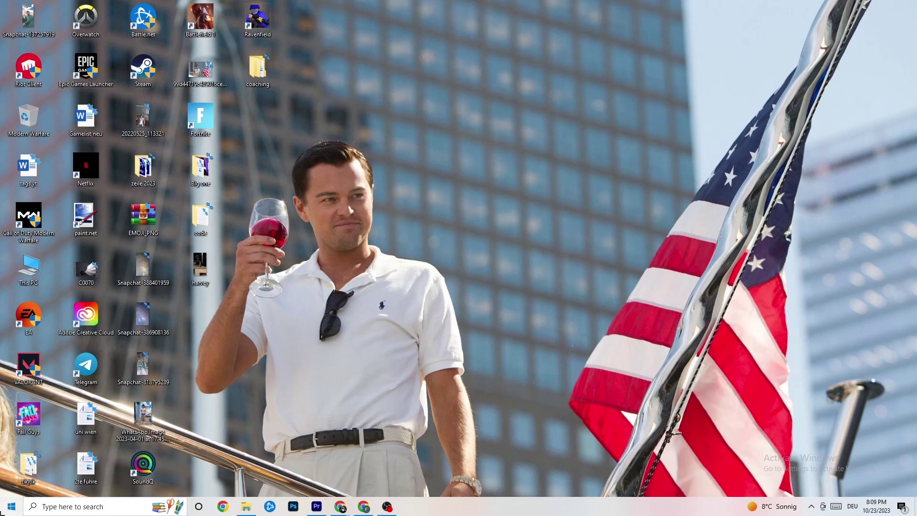
- Open the Windows display settings and check the scaling and display resolution choices without changing them
{"action": "left_click", "coordinate": [10, 508]}
{"action": "left_click", "coordinate": [14, 465]}
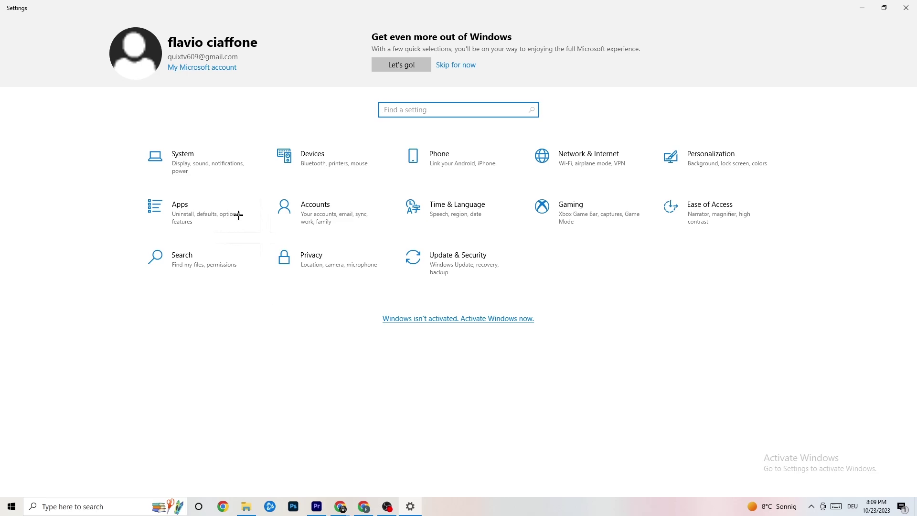
{"action": "left_click", "coordinate": [220, 171]}
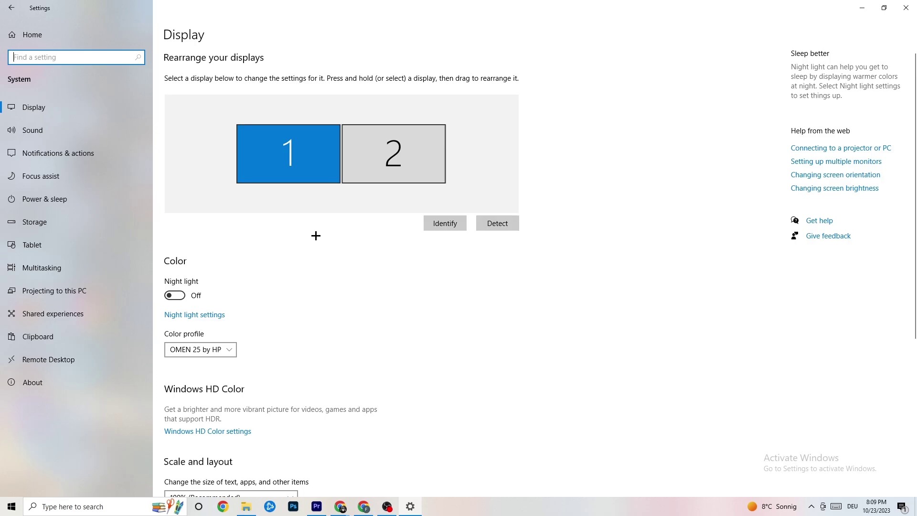
{"action": "scroll", "coordinate": [516, 186], "scroll_direction": "down", "scroll_amount": 1}
{"action": "scroll", "coordinate": [516, 186], "scroll_direction": "up", "scroll_amount": 1}
{"action": "scroll", "coordinate": [366, 207], "scroll_direction": "down", "scroll_amount": 10}
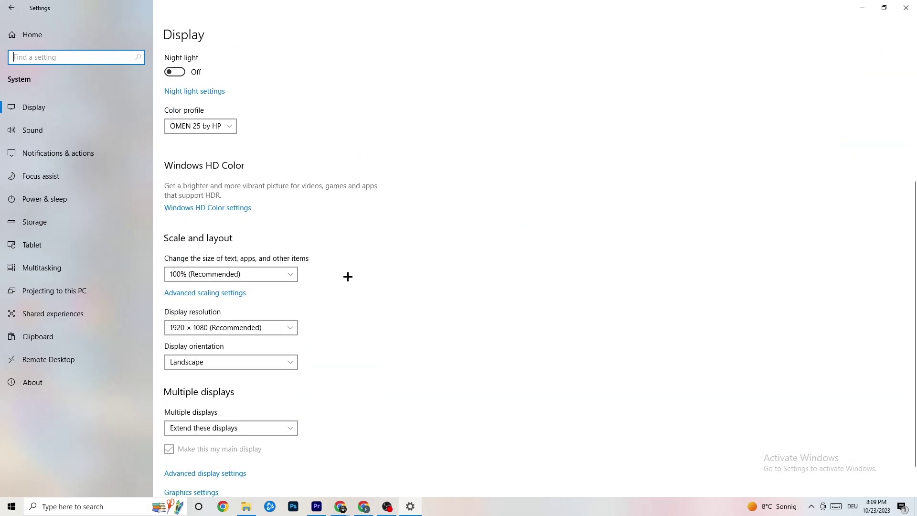
{"action": "left_click", "coordinate": [292, 280]}
{"action": "left_click", "coordinate": [266, 270]}
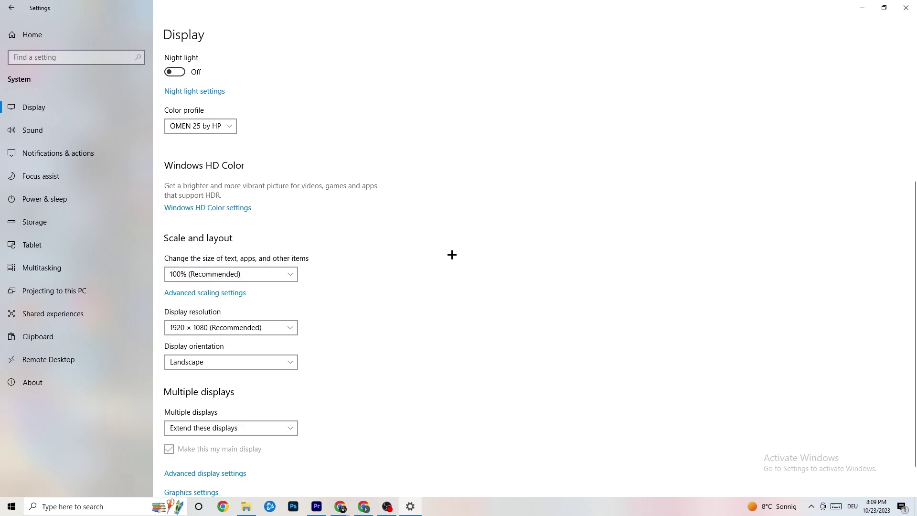
{"action": "left_click", "coordinate": [278, 329]}
{"action": "left_click", "coordinate": [408, 288]}
{"action": "scroll", "coordinate": [394, 274], "scroll_direction": "down", "scroll_amount": 1}
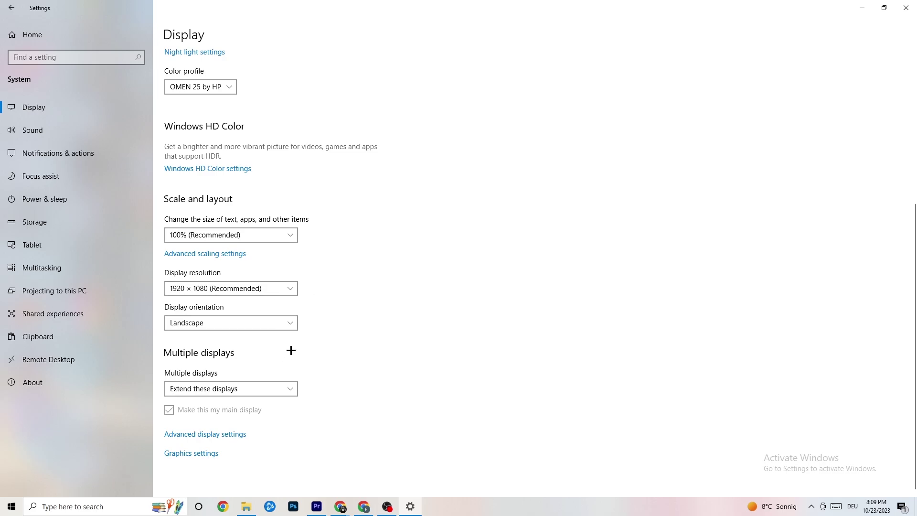
- Check the available power plans and the Storage Sense run frequency choices in the system settings, leaving them as set
{"action": "left_click", "coordinate": [91, 199]}
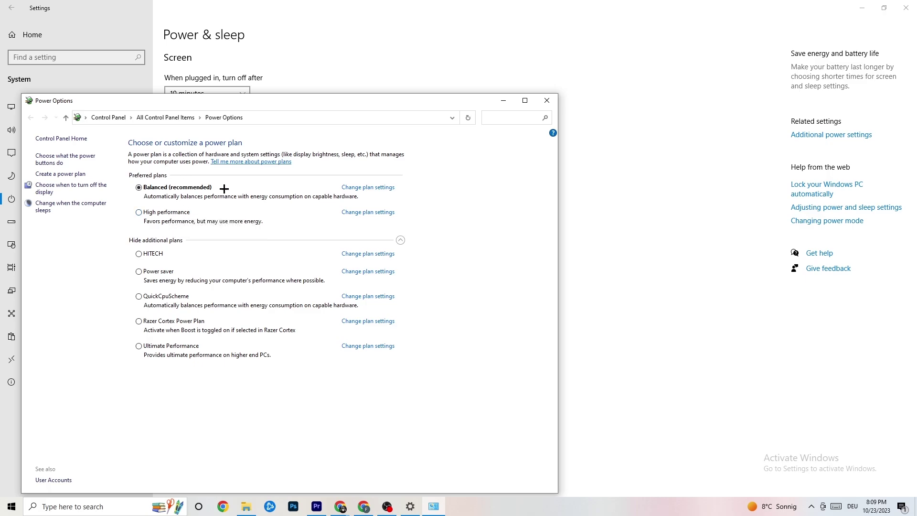
{"action": "left_click", "coordinate": [548, 102]}
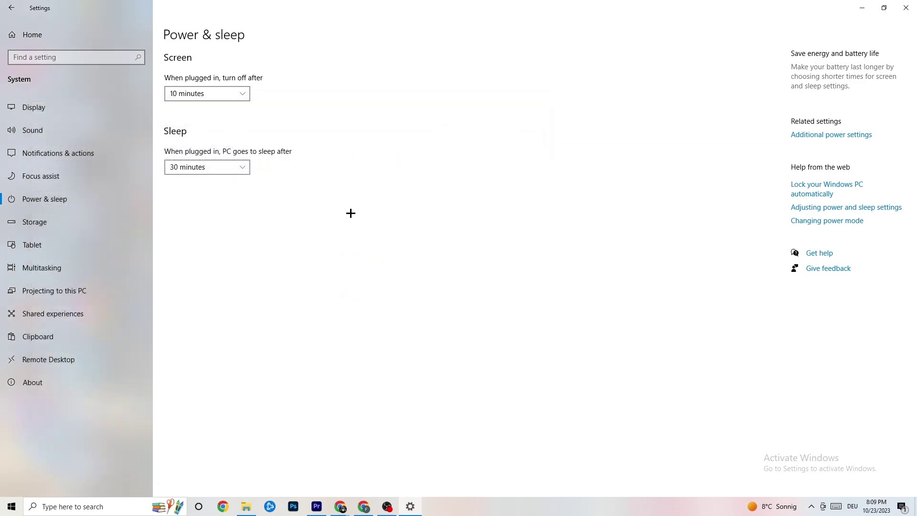
{"action": "left_click", "coordinate": [60, 229]}
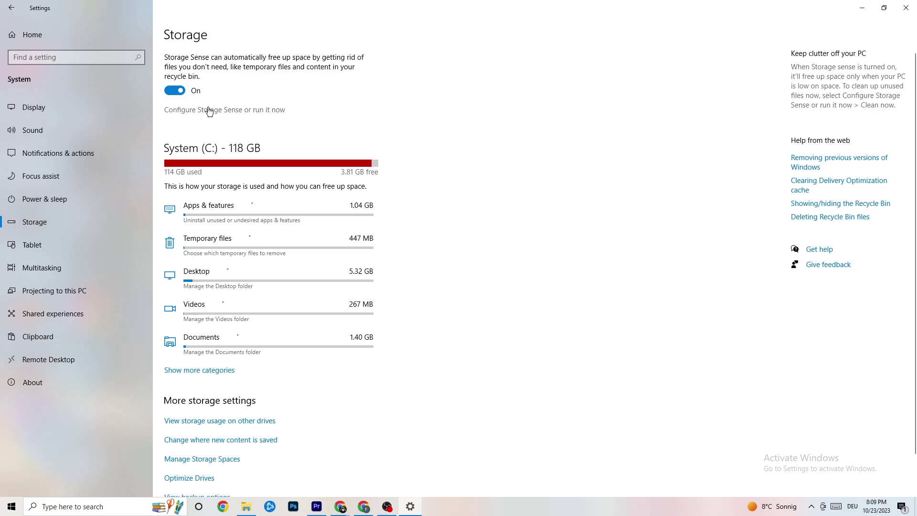
{"action": "left_click", "coordinate": [260, 112]}
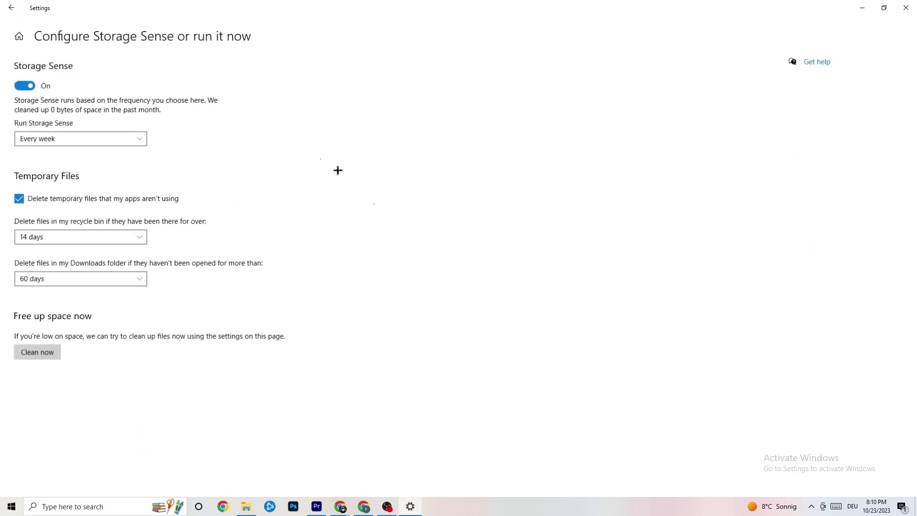
{"action": "left_click", "coordinate": [130, 142]}
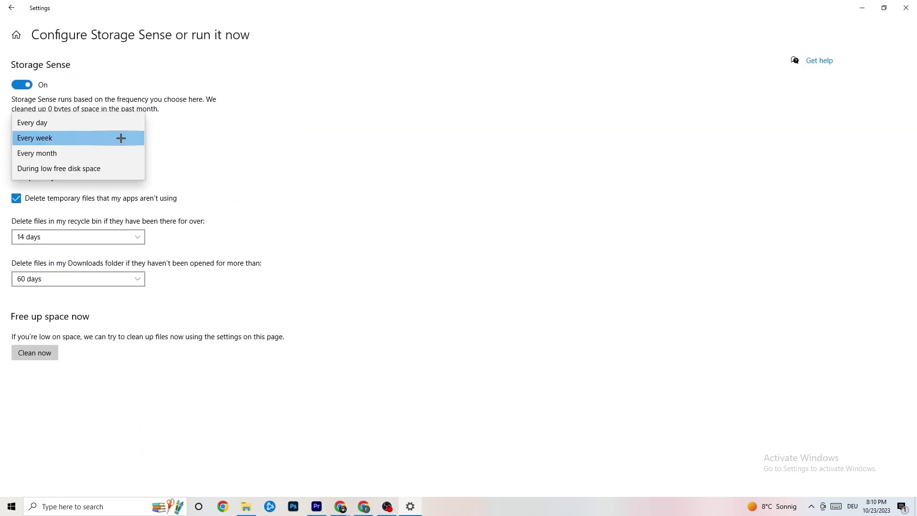
{"action": "left_click", "coordinate": [286, 136]}
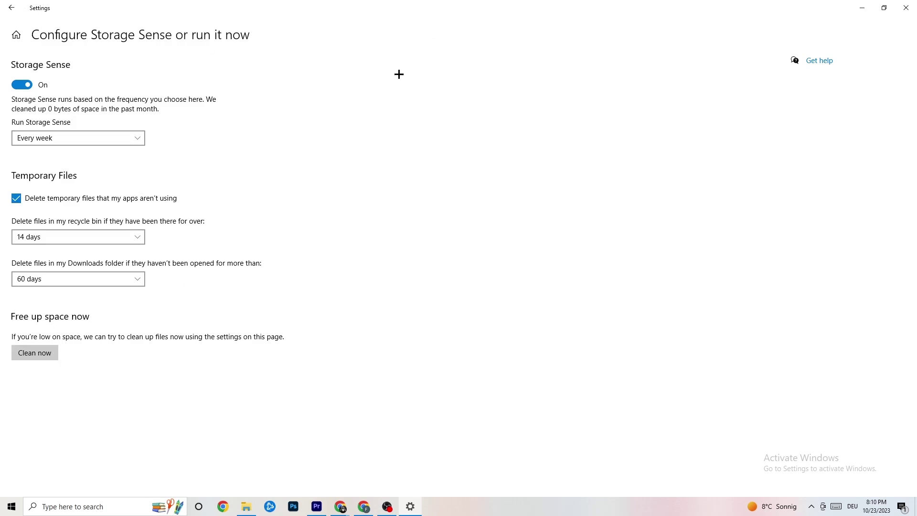
{"action": "left_click", "coordinate": [14, 10]}
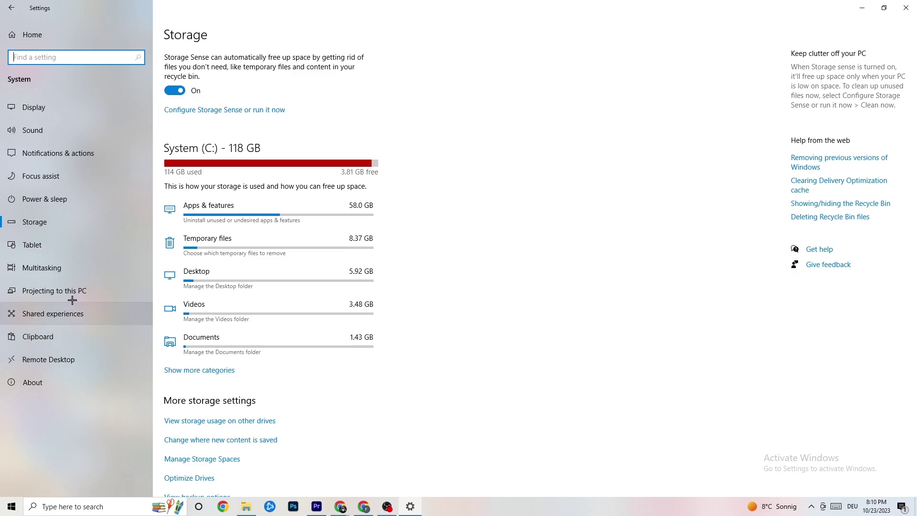
- Look through the installed apps and default apps settings, returning to the Settings overview
{"action": "left_click", "coordinate": [10, 9]}
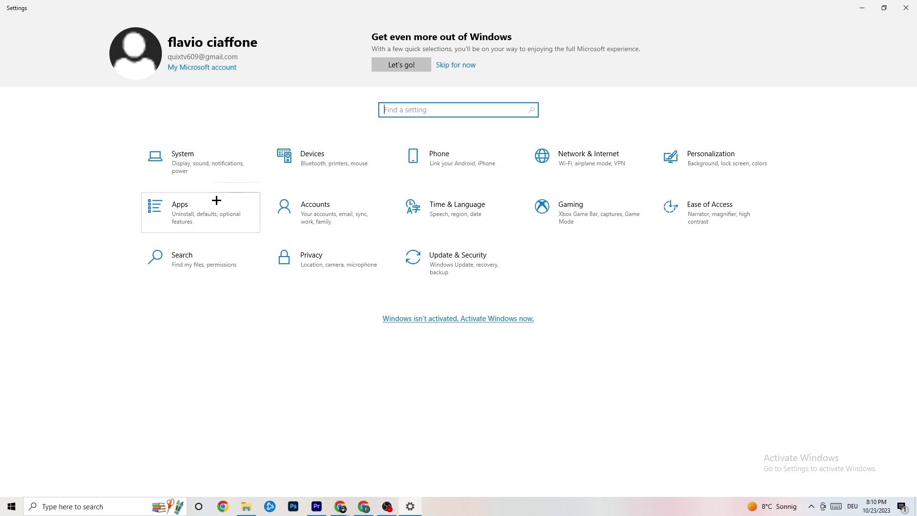
{"action": "left_click", "coordinate": [204, 211]}
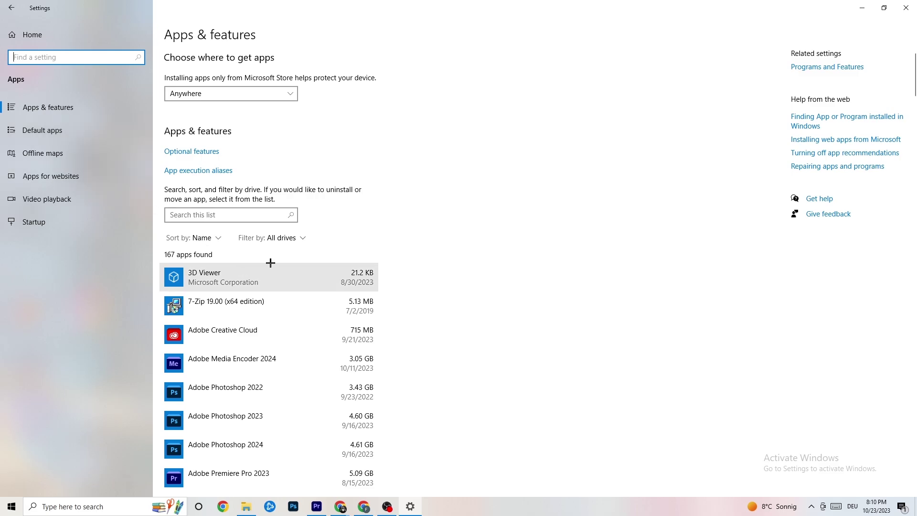
{"action": "left_click", "coordinate": [74, 131]}
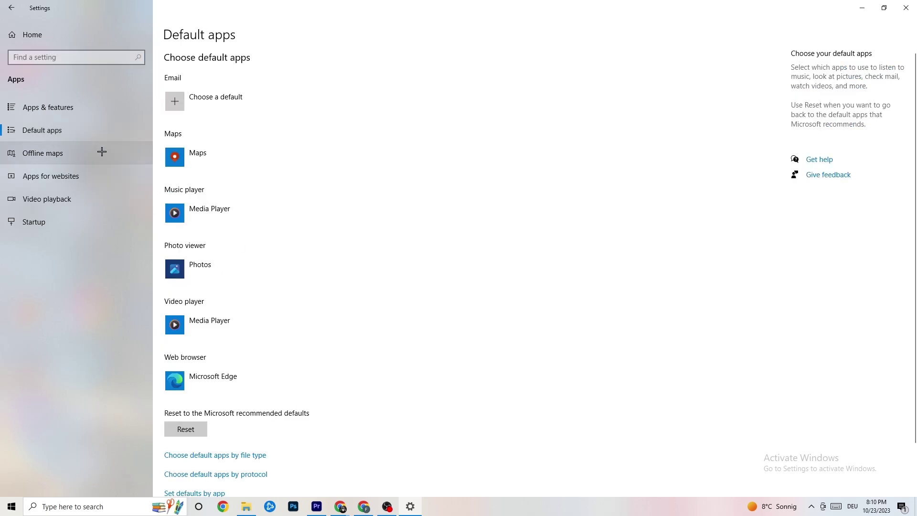
{"action": "left_click", "coordinate": [72, 109]}
{"action": "left_click", "coordinate": [32, 34]}
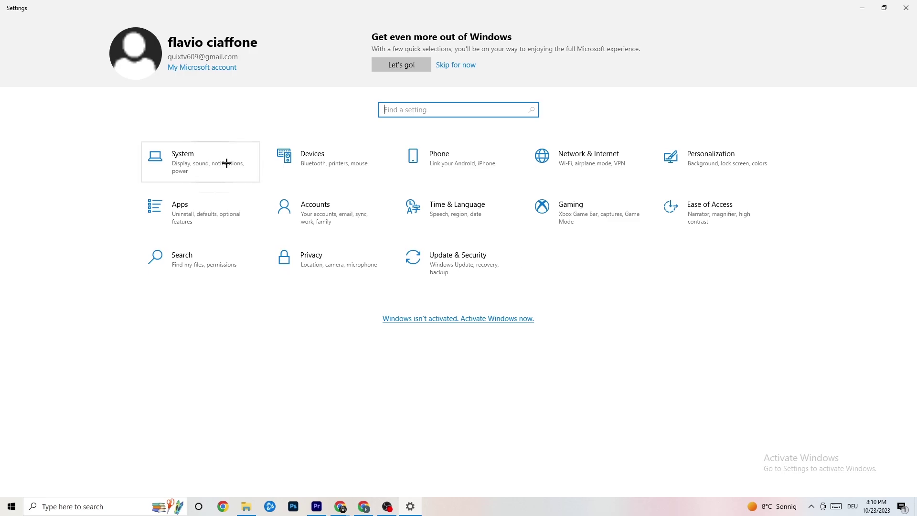
- Check the Xbox Game Bar, Captures and Game Mode settings, and open the Update & Security settings
{"action": "left_click", "coordinate": [585, 227]}
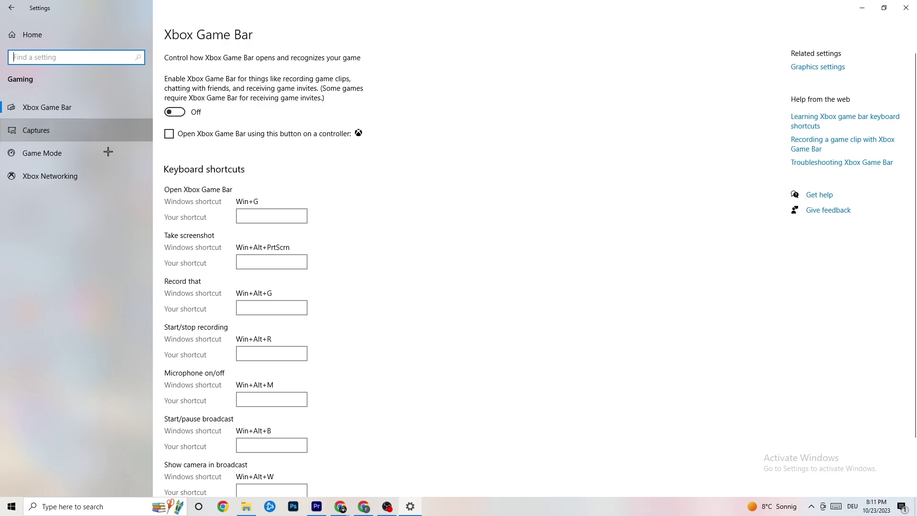
{"action": "left_click", "coordinate": [93, 131]}
{"action": "scroll", "coordinate": [318, 203], "scroll_direction": "down", "scroll_amount": 2}
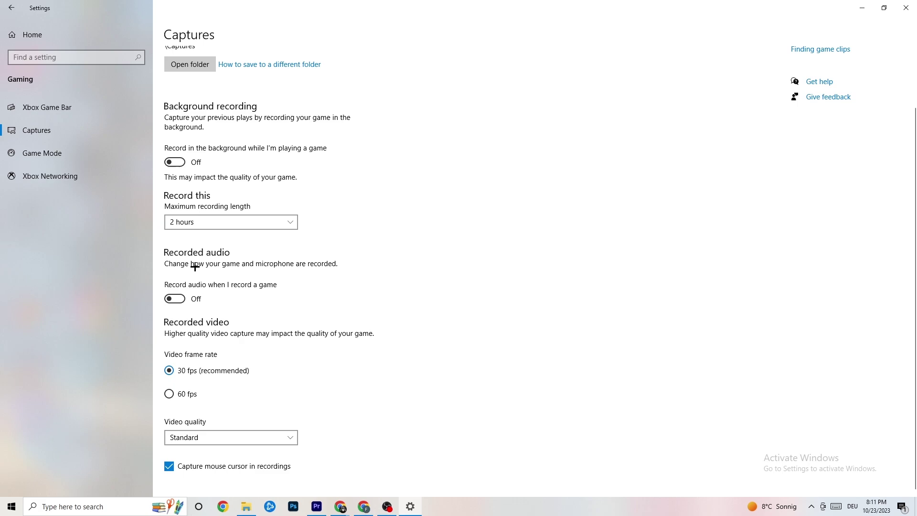
{"action": "left_click", "coordinate": [61, 152]}
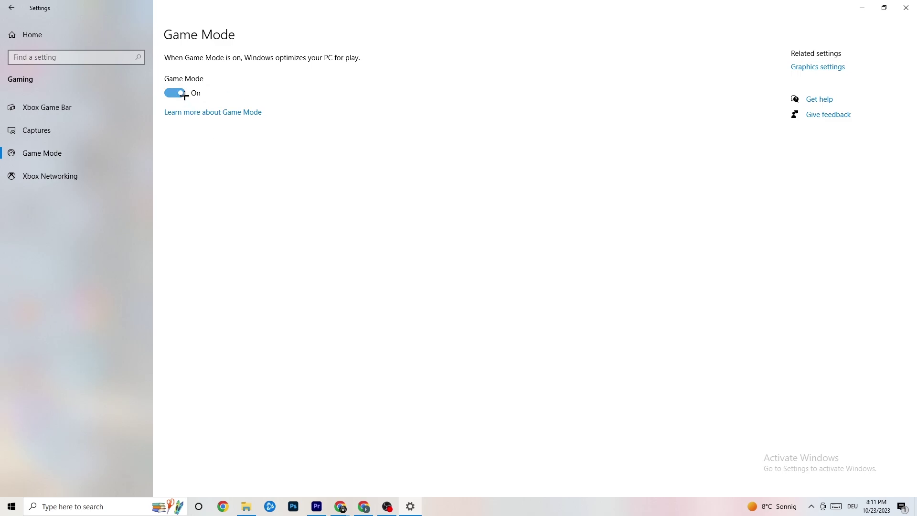
{"action": "left_click", "coordinate": [30, 32]}
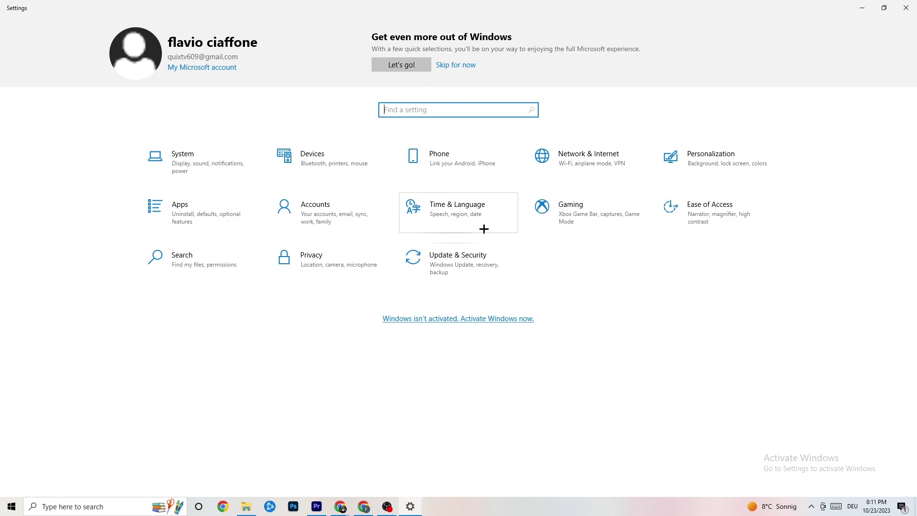
{"action": "left_click", "coordinate": [465, 259]}
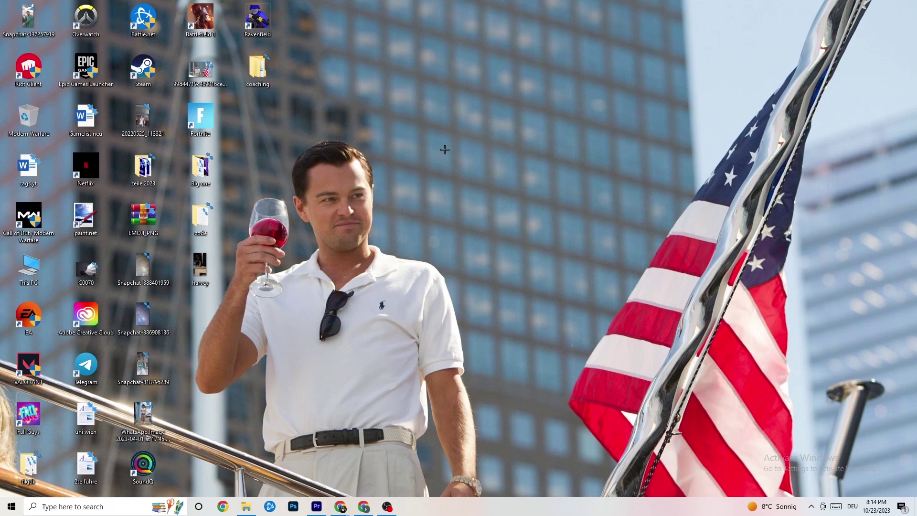
- Open NVIDIA Control Panel from the desktop and examine the image settings options with the 3D preview
{"action": "right_click", "coordinate": [411, 125]}
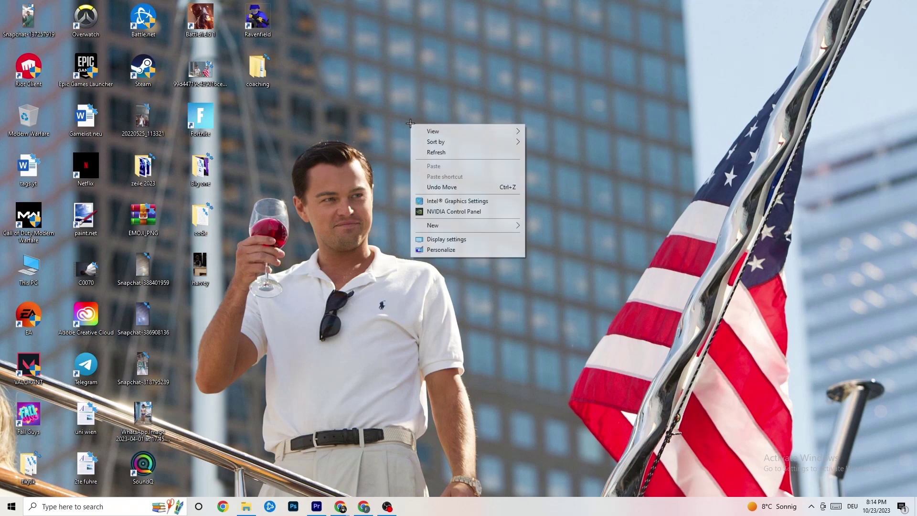
{"action": "left_click", "coordinate": [444, 212]}
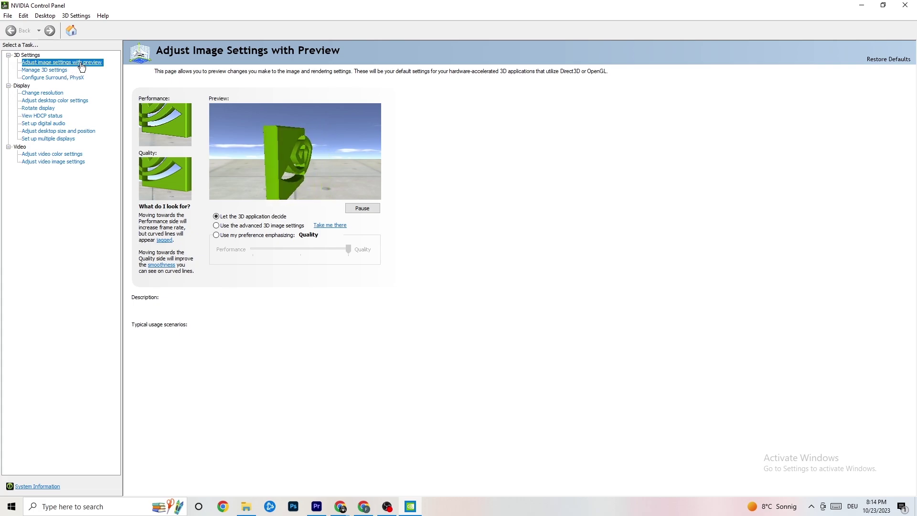
{"action": "mouse_move", "coordinate": [242, 222]}
{"action": "mouse_move", "coordinate": [251, 250]}
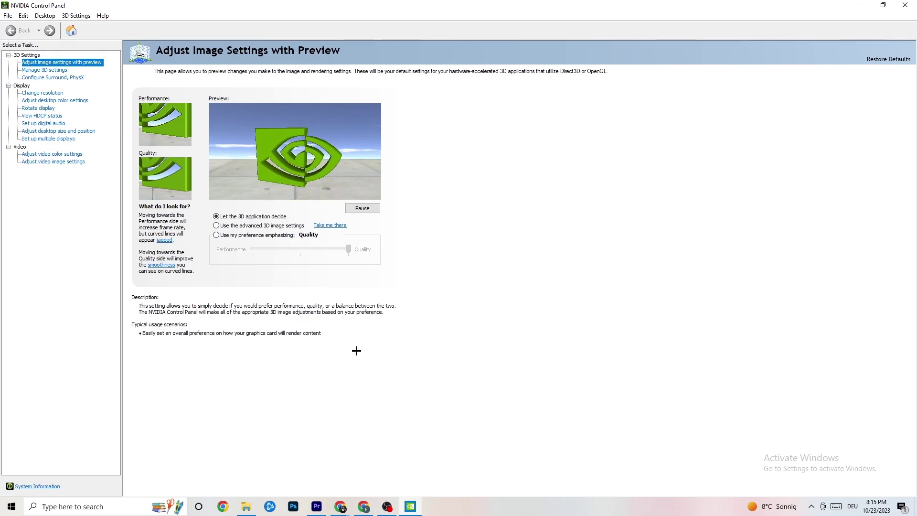
- Look over the display resolution and refresh rate settings, and close NVIDIA Control Panel
{"action": "left_click", "coordinate": [39, 95]}
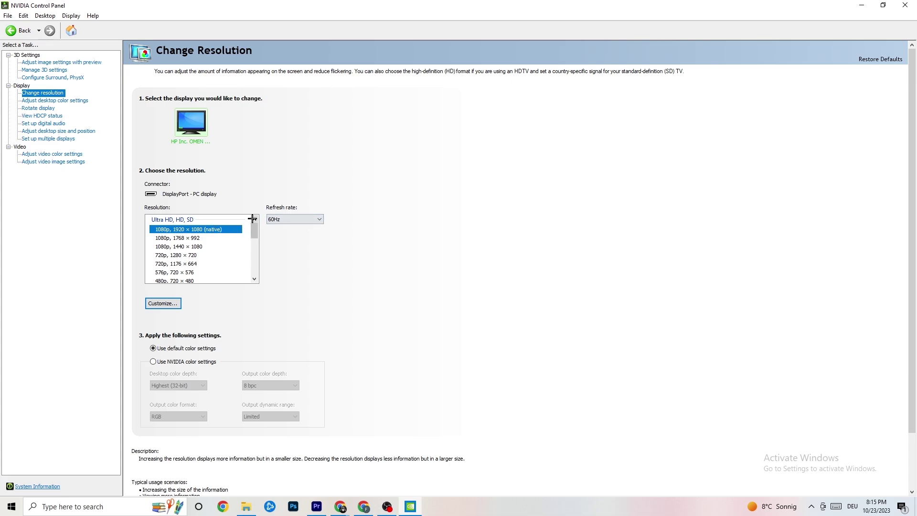
{"action": "scroll", "coordinate": [255, 232], "scroll_direction": "down", "scroll_amount": 1}
{"action": "scroll", "coordinate": [255, 232], "scroll_direction": "up", "scroll_amount": 1}
{"action": "key", "text": "alt+F4"}
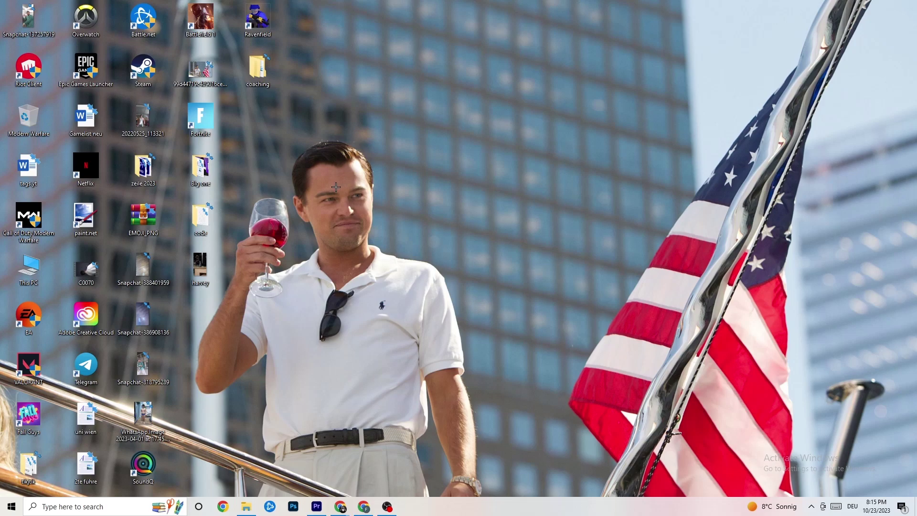
- Show the Windows power choices, including Restart, and dismiss them without choosing one
{"action": "left_click", "coordinate": [11, 506]}
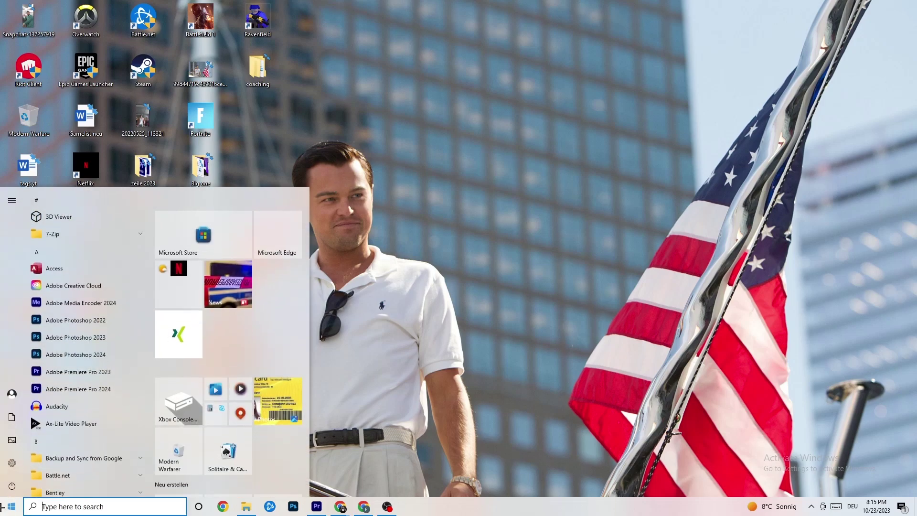
{"action": "left_click", "coordinate": [14, 485]}
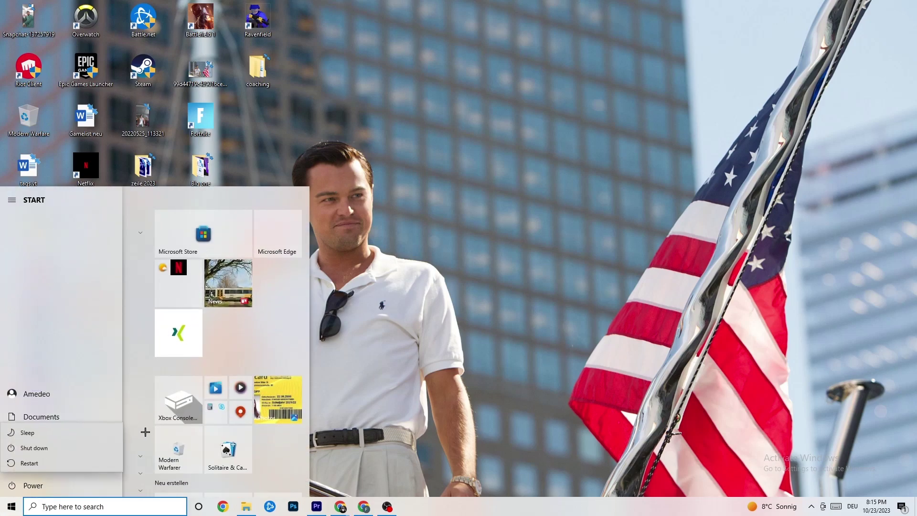
{"action": "key", "text": "Escape"}
{"action": "key", "text": "Escape"}
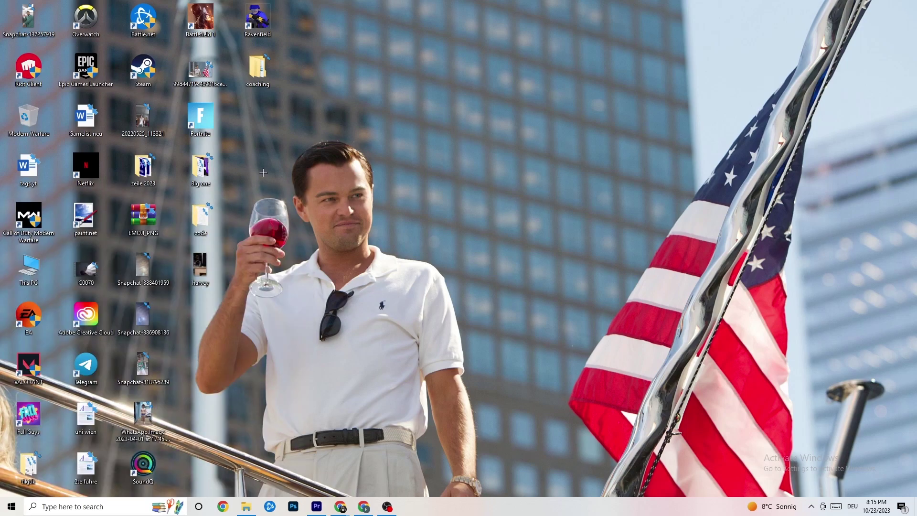